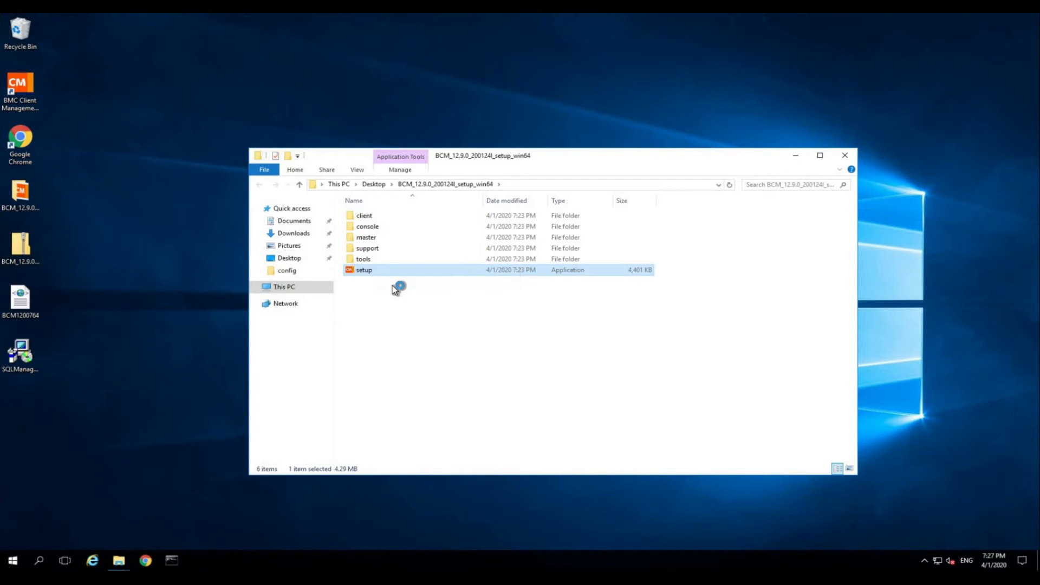
- Choose English, accept the licence, and keep SQL Server Express, Master and Console selected
left_click(548, 307)
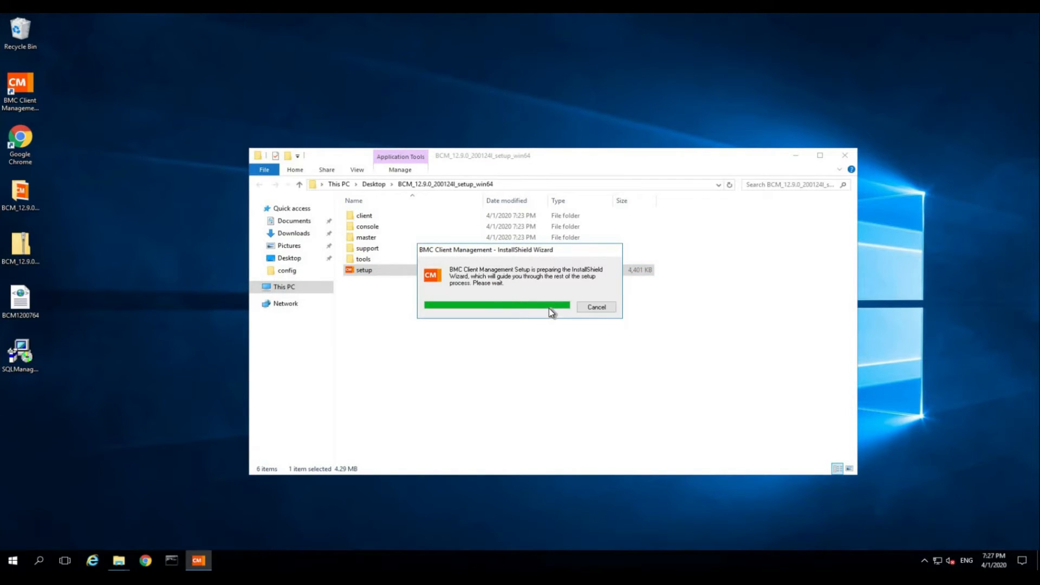
left_click(579, 378)
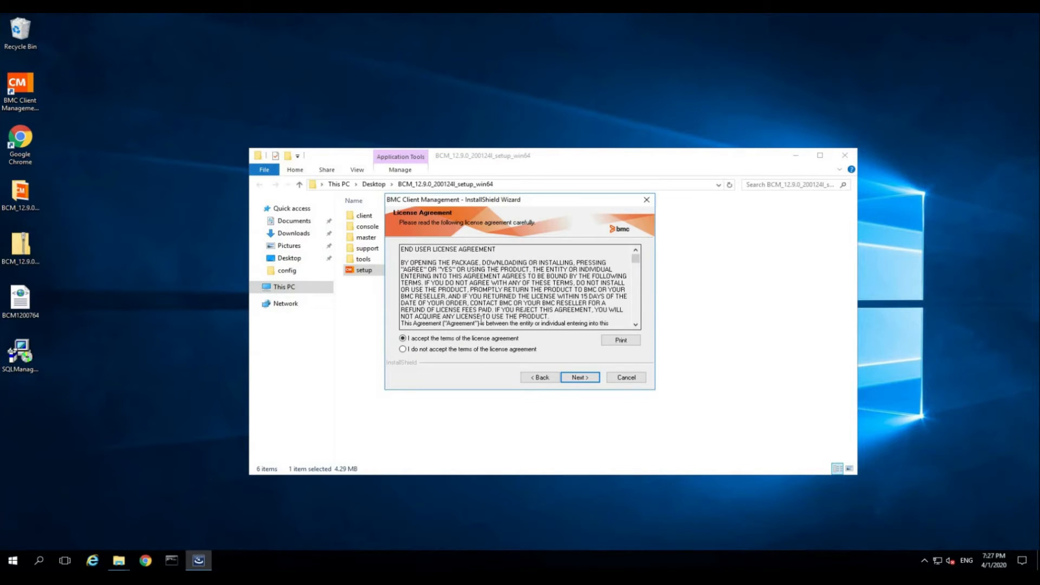
left_click(580, 378)
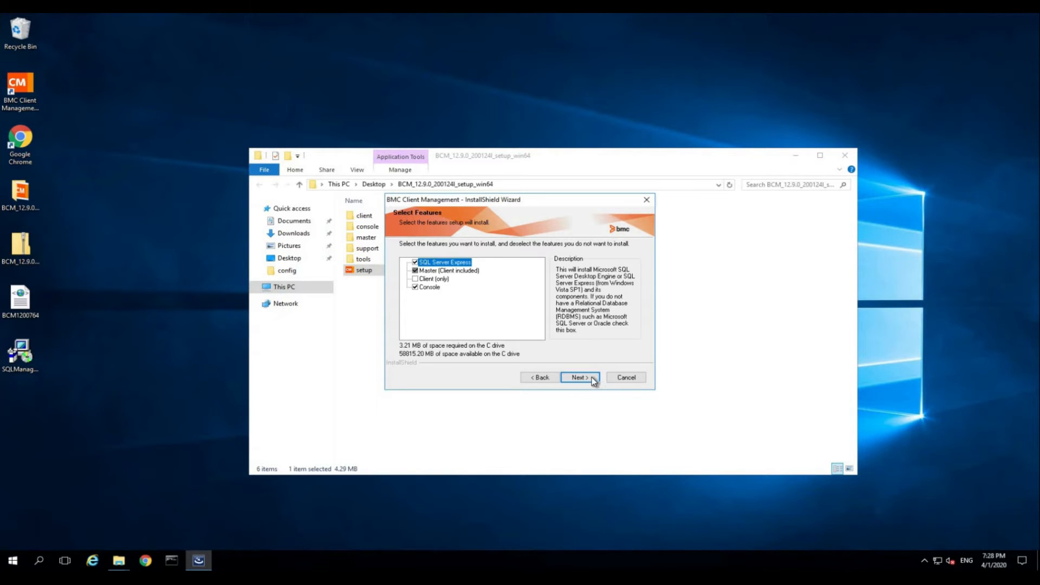
left_click(588, 378)
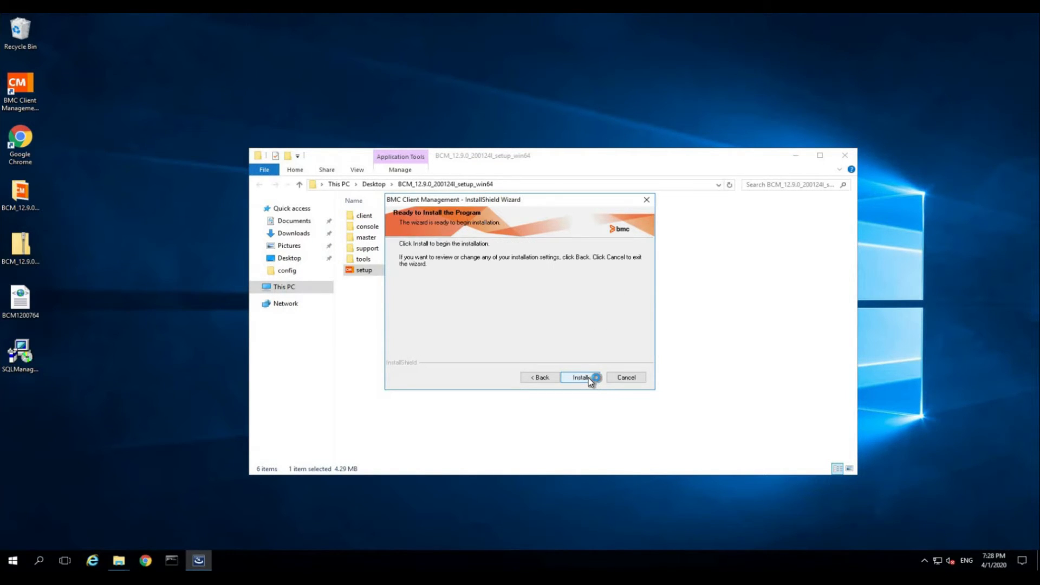
- Start installing SQL Server Express, Master and Console from the Ready to Install page
left_click(588, 378)
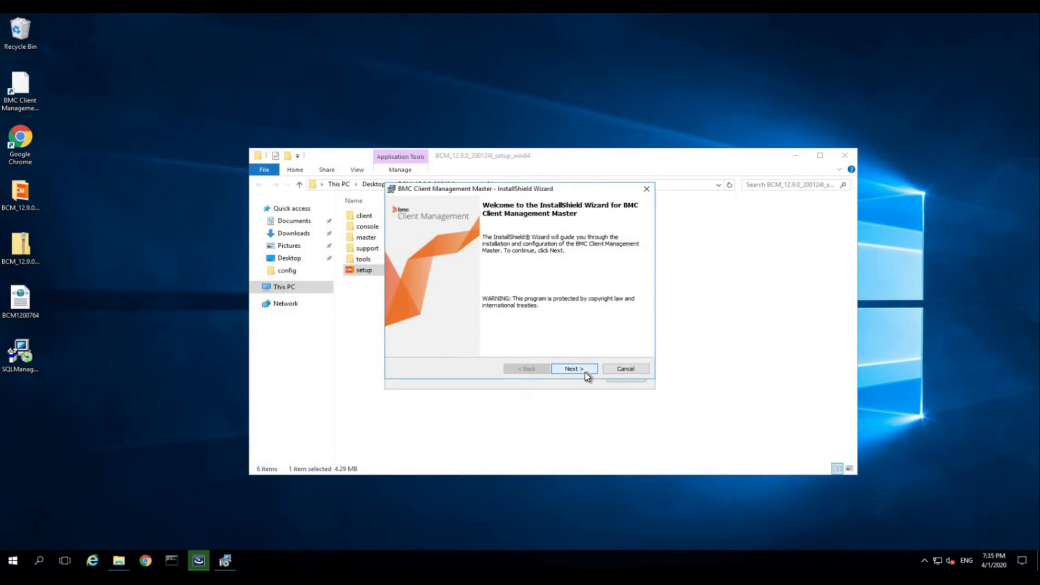
- Import the BCM1200764.xml licence file from the Desktop for the master
left_click(585, 373)
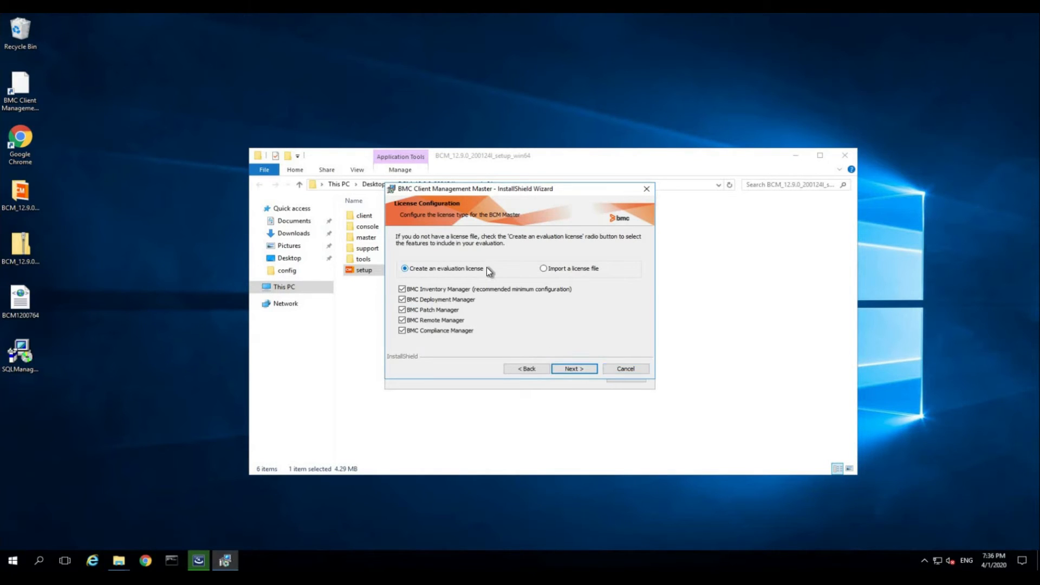
left_click(553, 272)
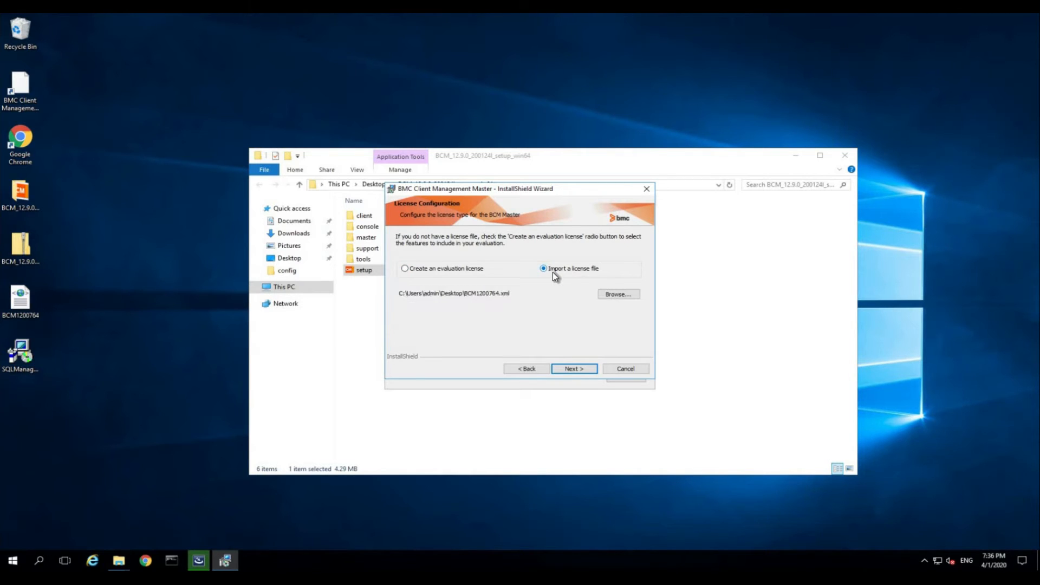
left_click(619, 294)
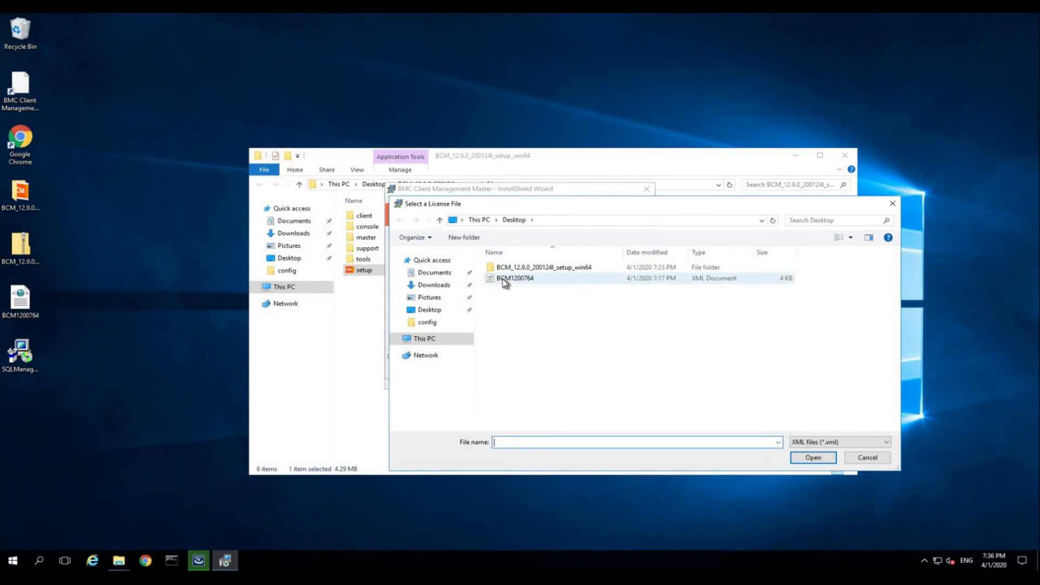
left_click(503, 279)
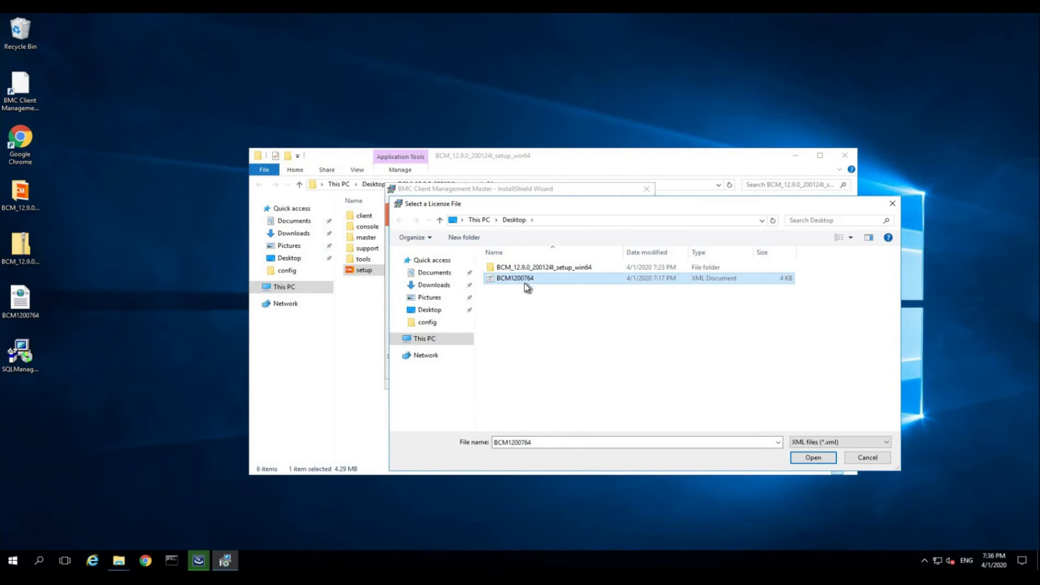
left_click(814, 458)
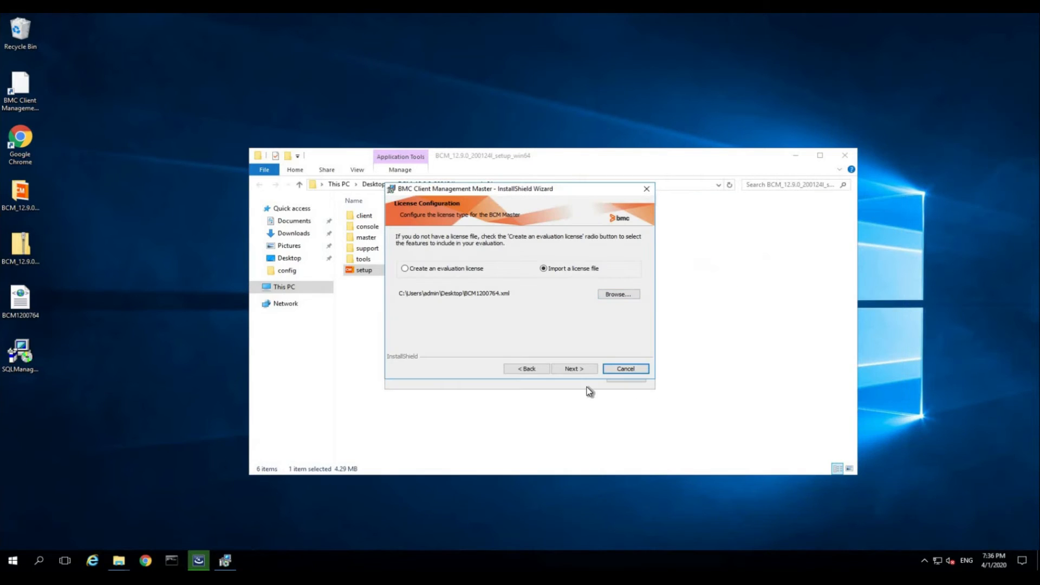
left_click(567, 368)
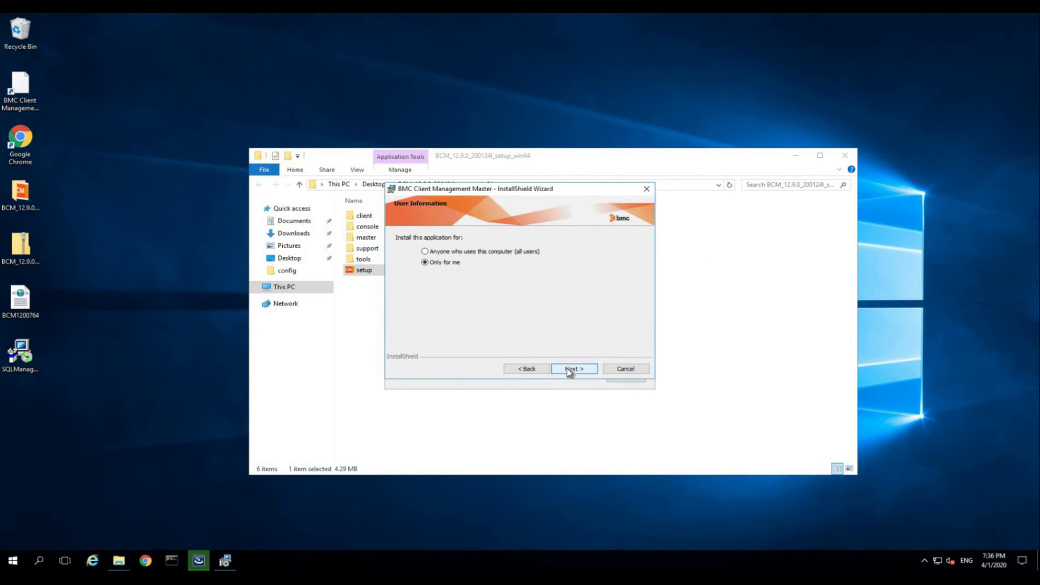
- Install for all users in the default folder, keeping ports 1610/1611 with SSL
left_click(494, 252)
left_click(583, 370)
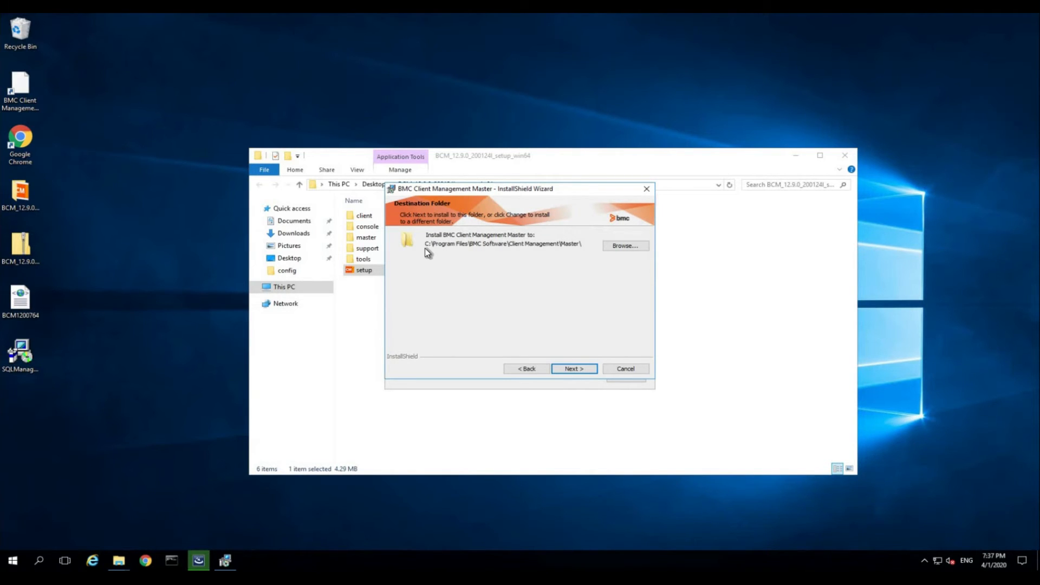
left_click(569, 367)
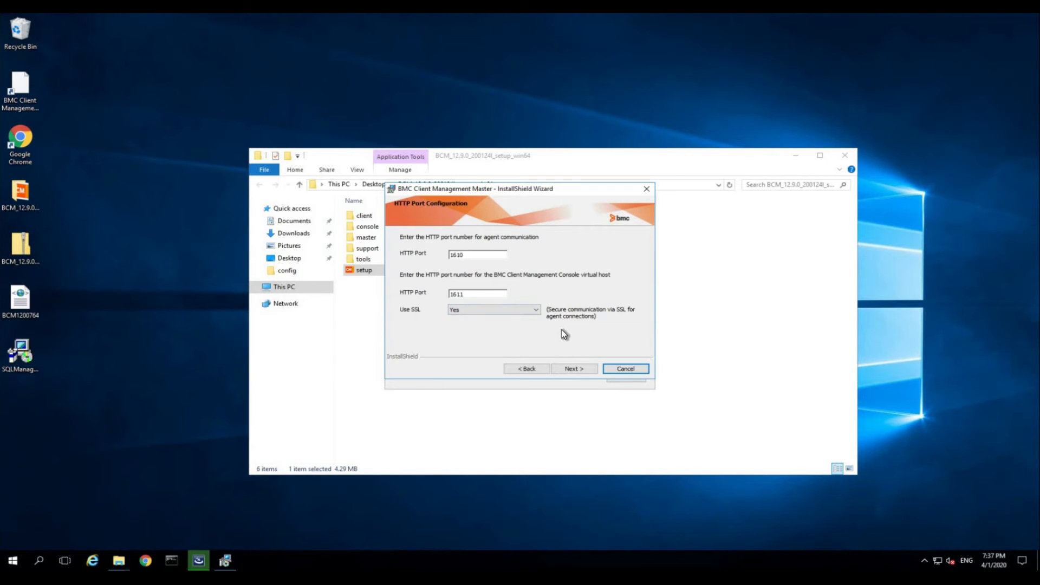
left_click(576, 369)
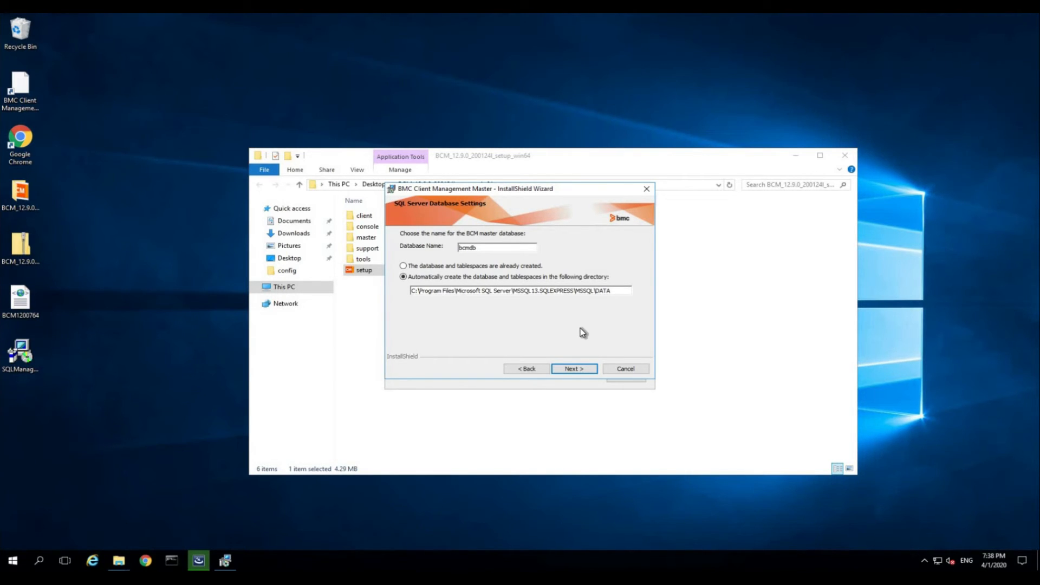
- Keep database bcmdb, US English objects, default agent service, and join the improvement program
left_click(580, 367)
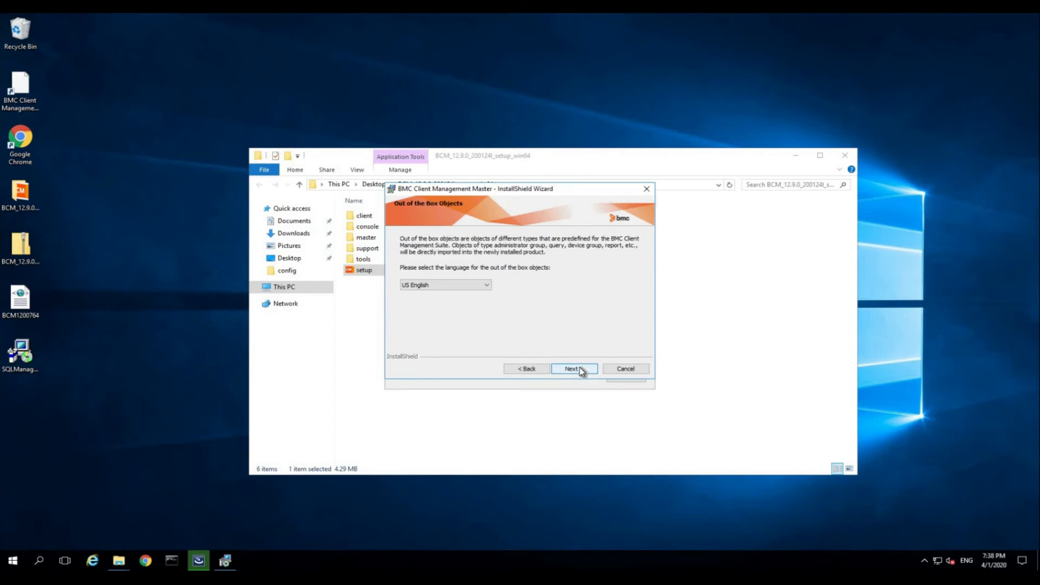
left_click(581, 371)
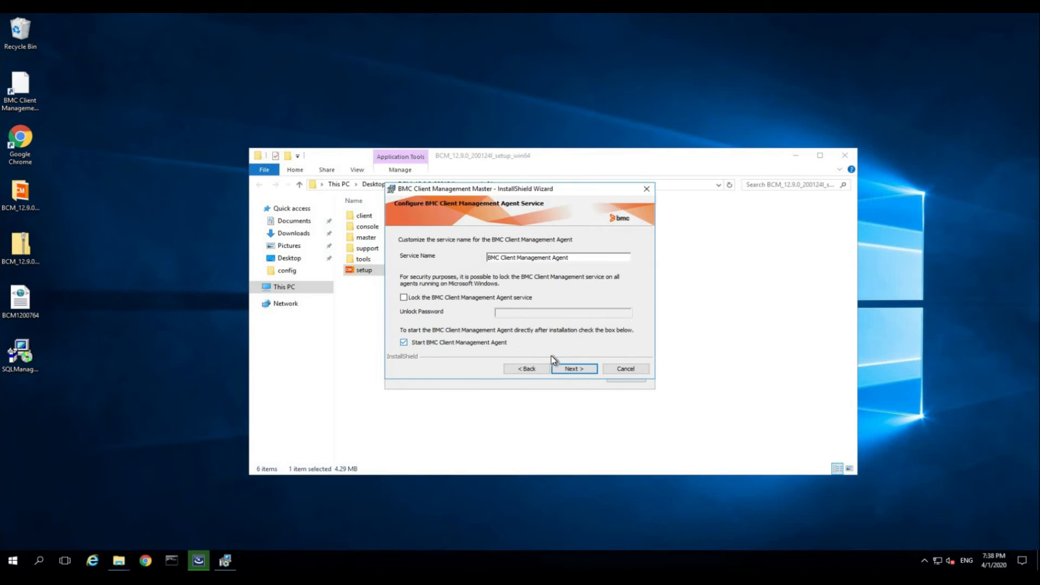
left_click(575, 371)
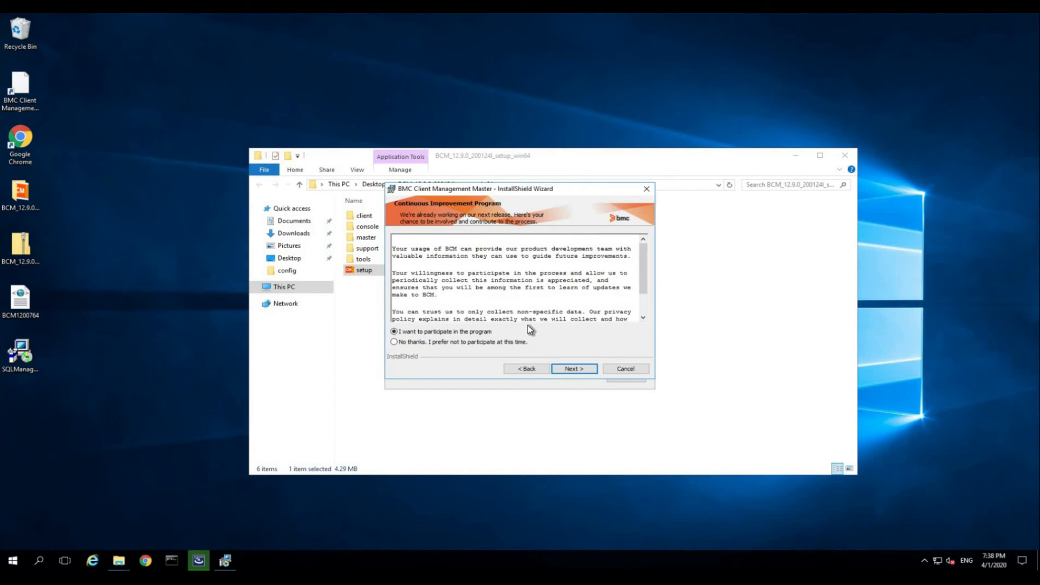
left_click(569, 370)
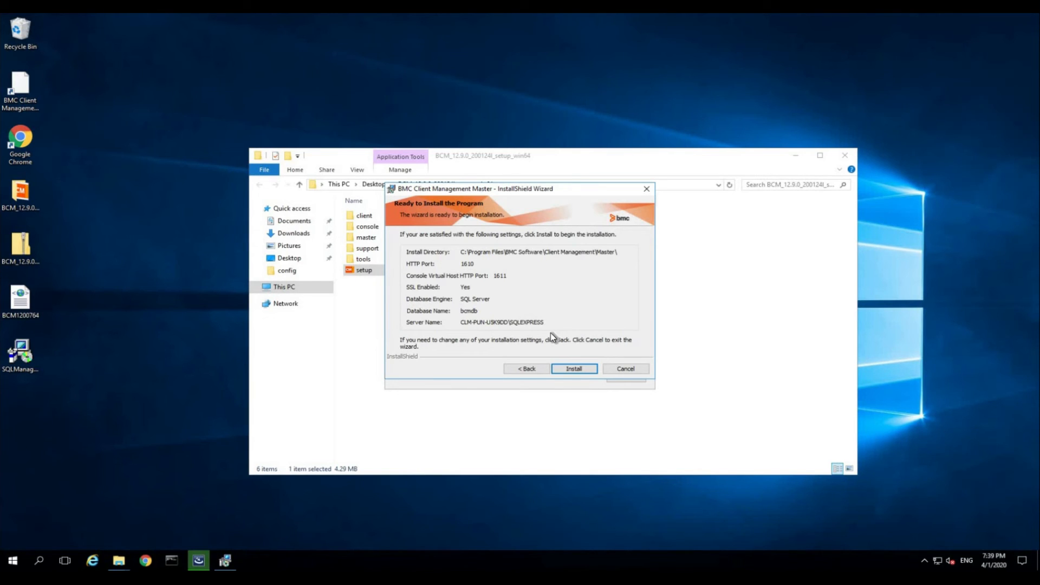
- Install the master with the summarized settings and finish the completed wizard
left_click(574, 369)
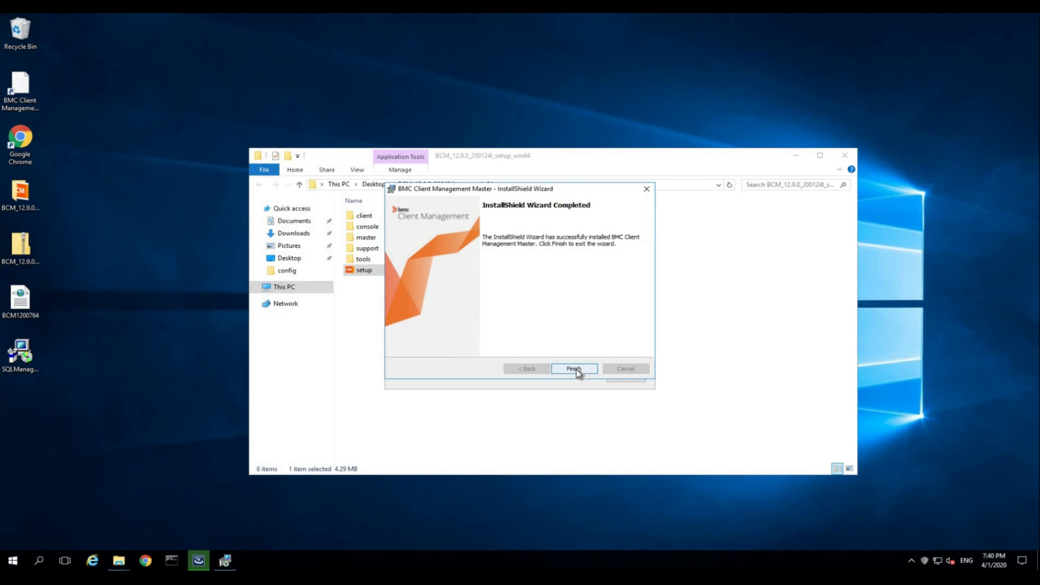
left_click(575, 370)
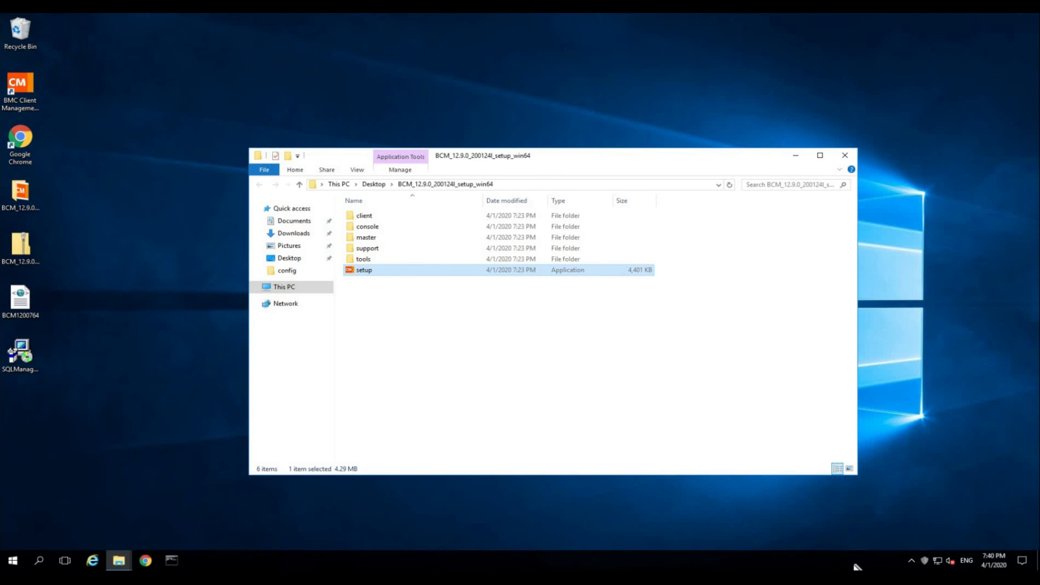
- Minimize File Explorer and launch the BMC Client Management console from its desktop shortcut
left_click(796, 157)
left_click(910, 560)
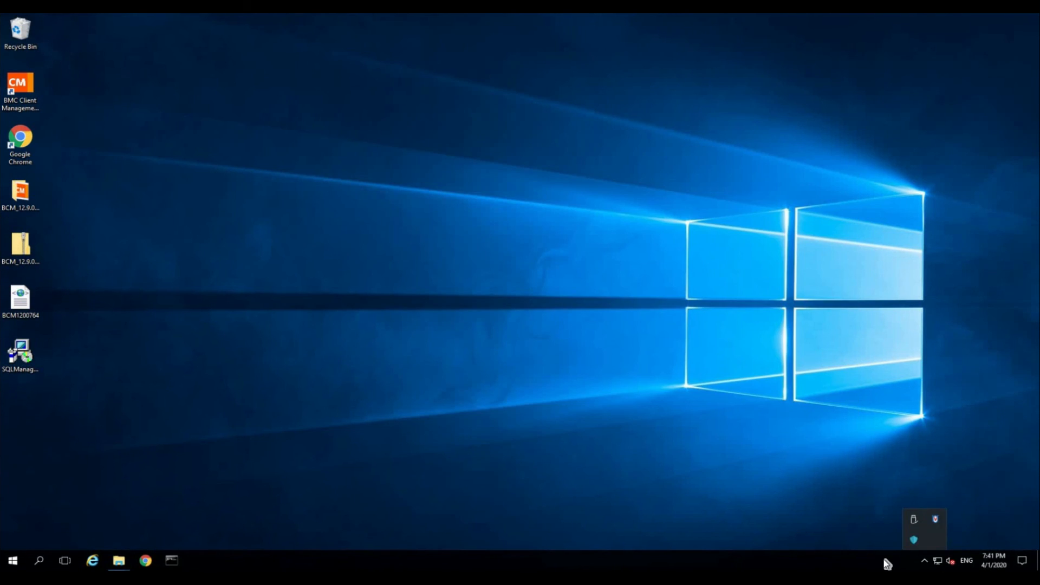
left_click(21, 246)
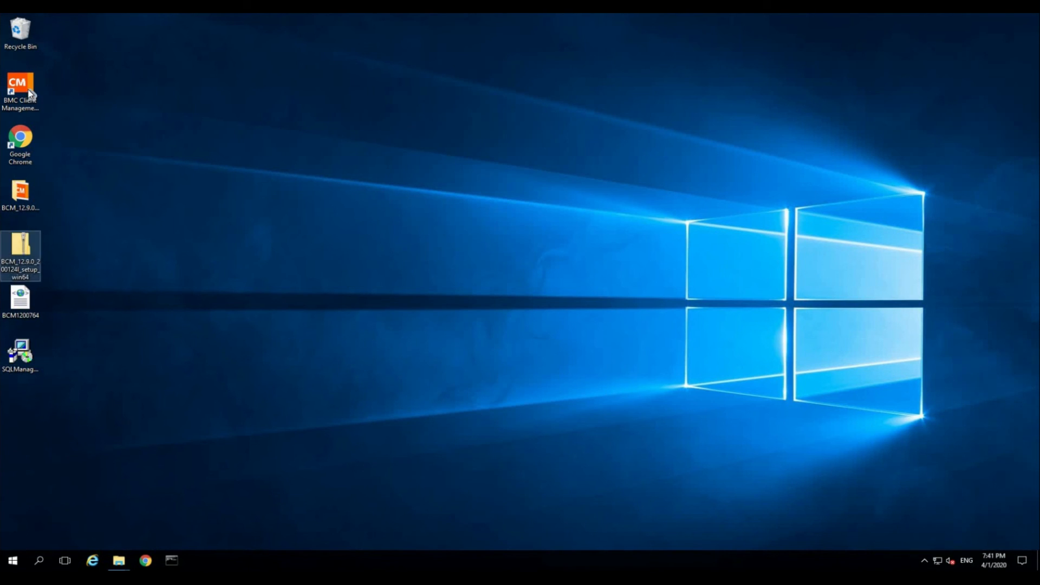
left_click(27, 84)
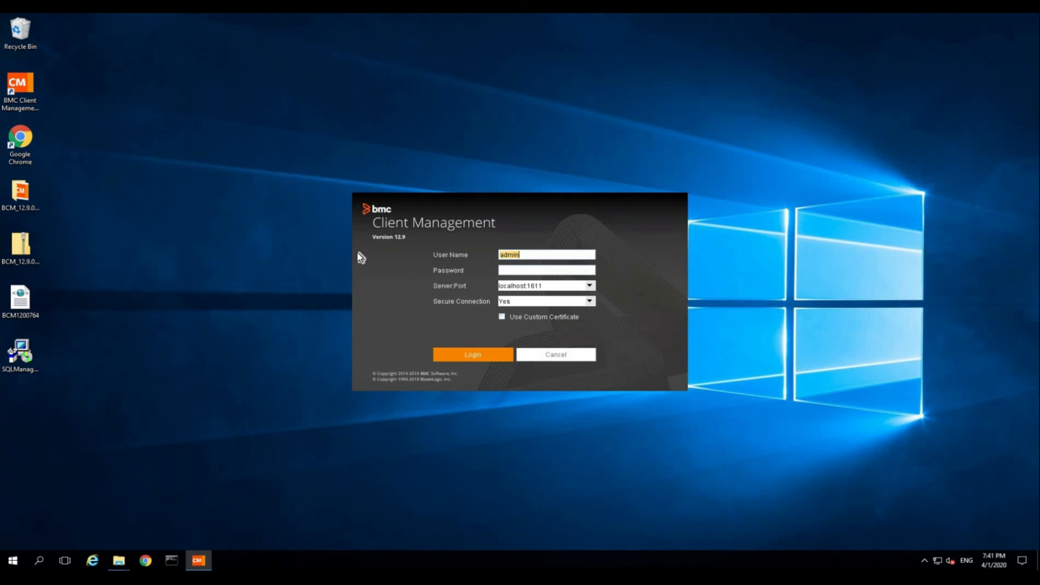
- Log in to the console as admin with an empty password
left_click(524, 259)
left_click(523, 270)
left_click(481, 354)
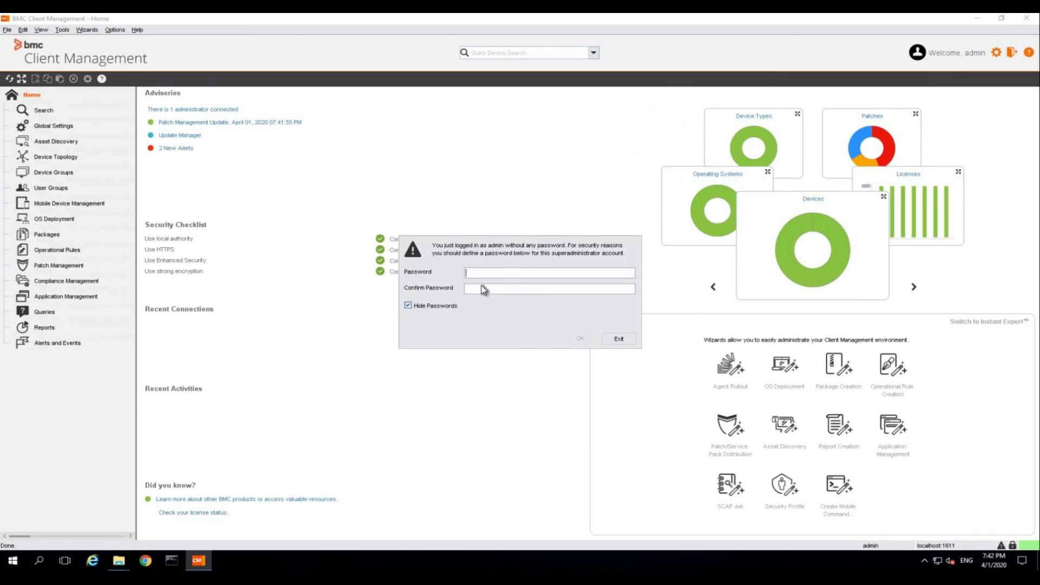
- Enter and confirm a new superadministrator password
left_click(486, 272)
type("admin")
key("Tab")
type("admin")
left_click(580, 338)
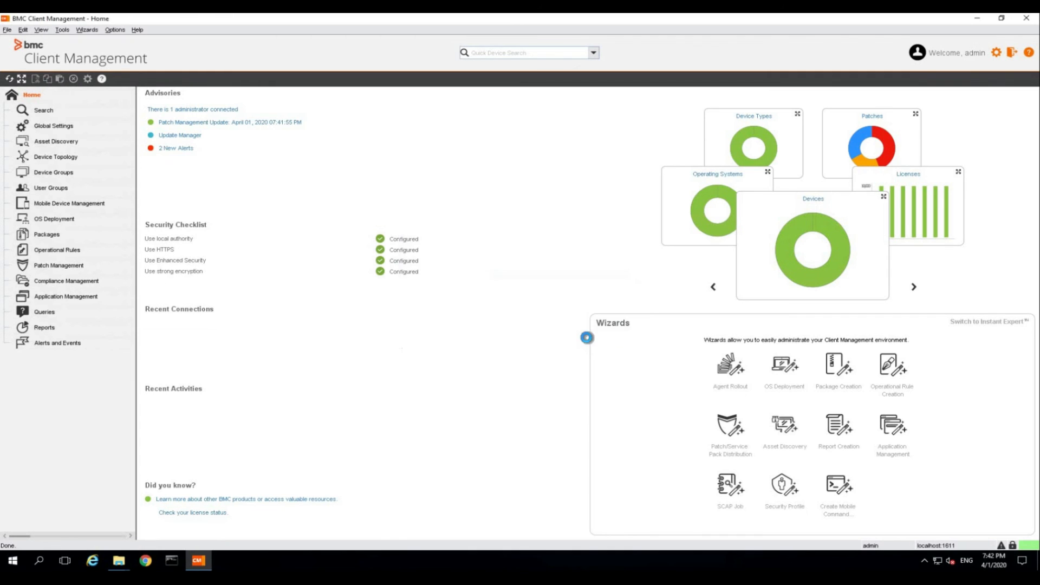